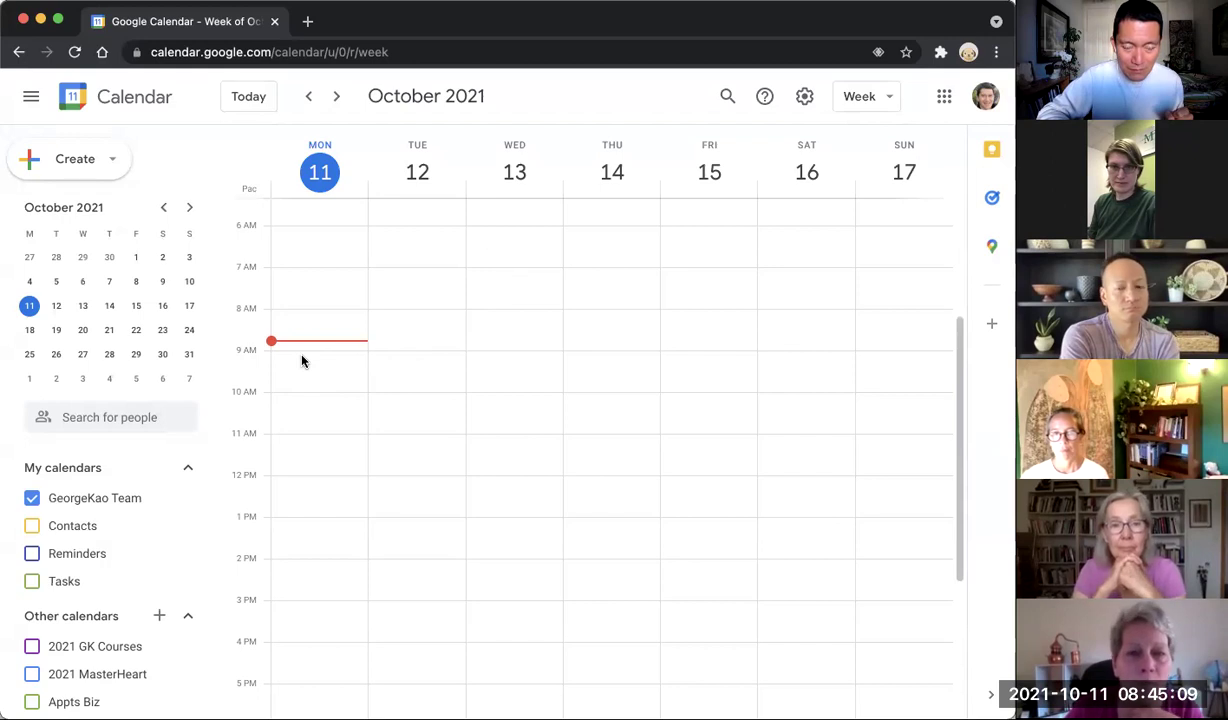
Create a Monday, October 11 event from 9:00 to 10:30am titled 'Training XYZ'.
{"action": "left_click", "coordinate": [302, 357]}
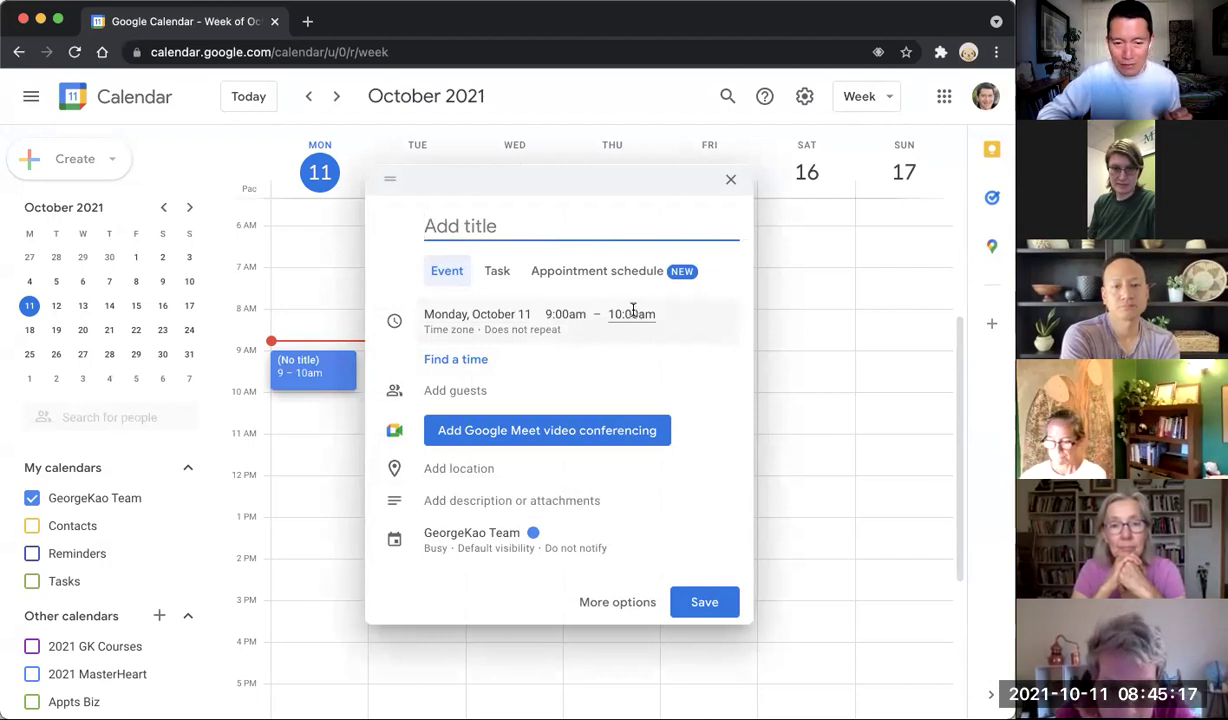
{"action": "left_click", "coordinate": [632, 313]}
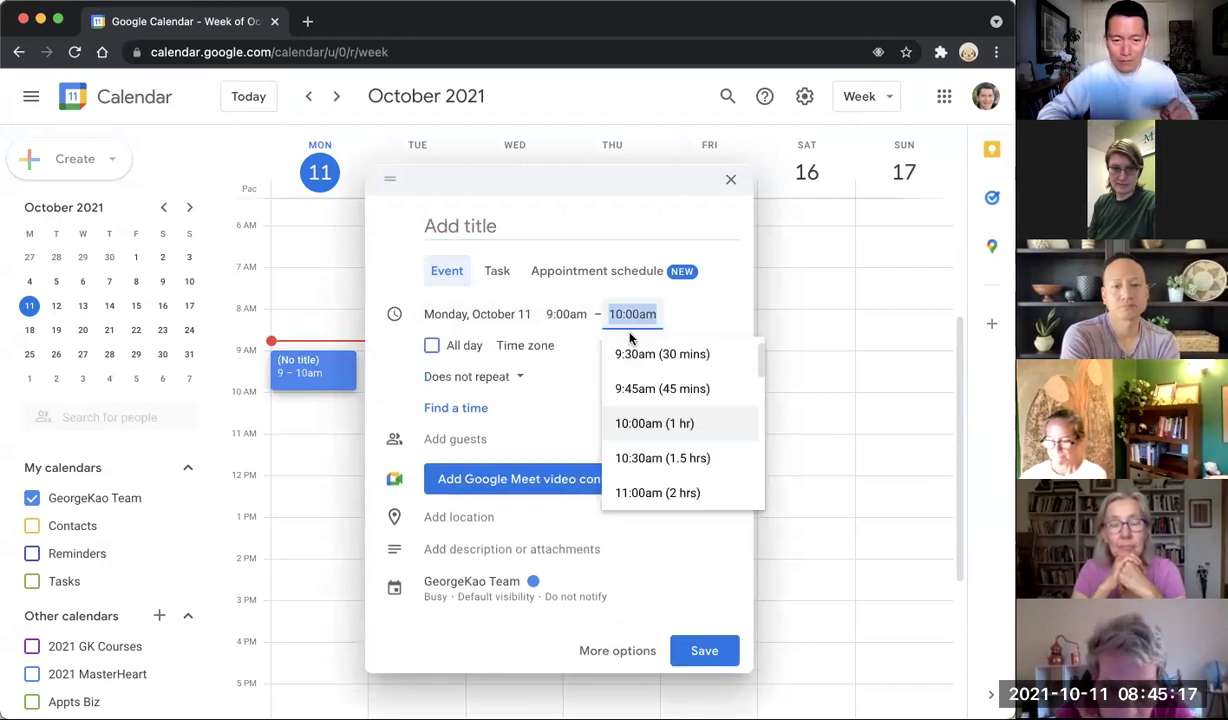
{"action": "left_click", "coordinate": [679, 458]}
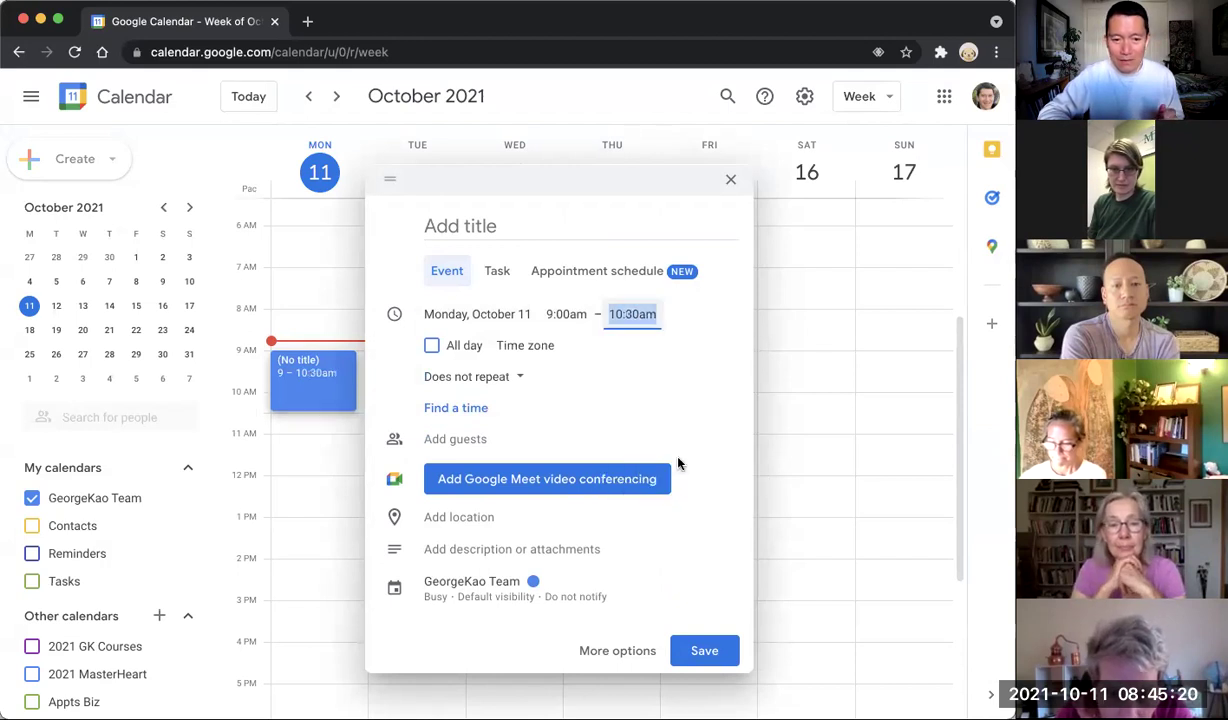
{"action": "left_click", "coordinate": [522, 228]}
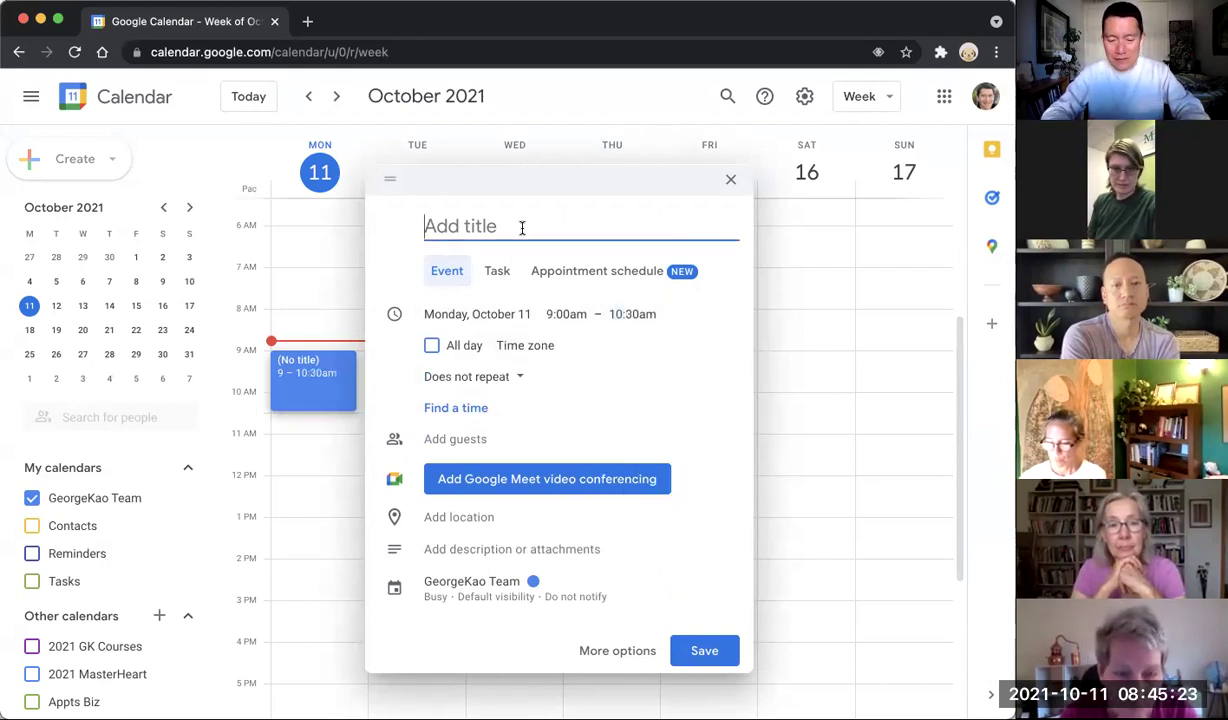
{"action": "type", "text": "Training XYZ"}
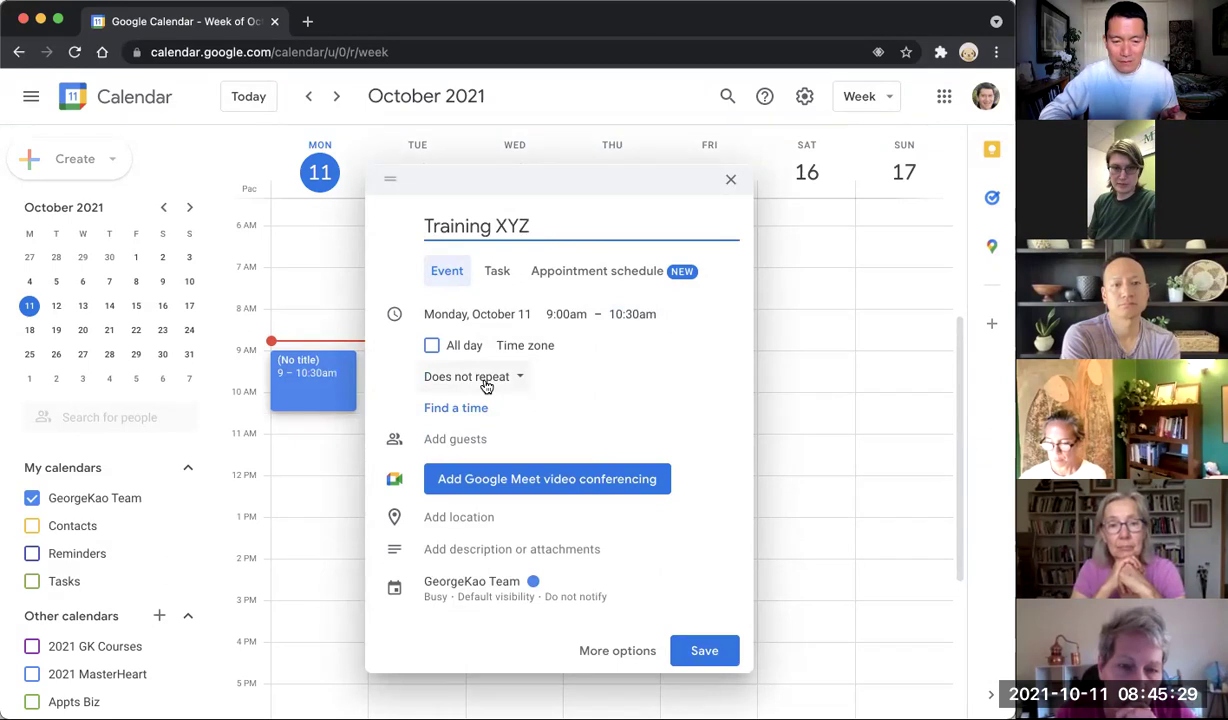
{"action": "left_click", "coordinate": [485, 385]}
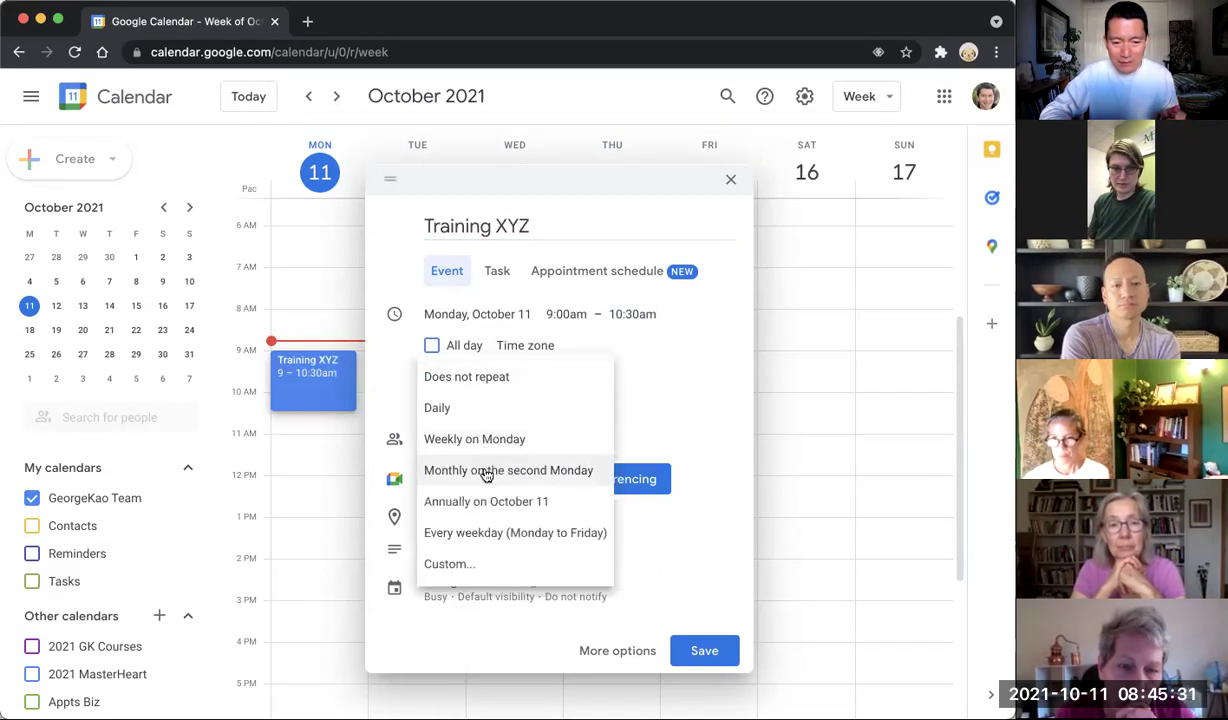
Set a custom recurrence: every 2 weeks on Monday, ending after 6 occurrences.
{"action": "left_click", "coordinate": [472, 573]}
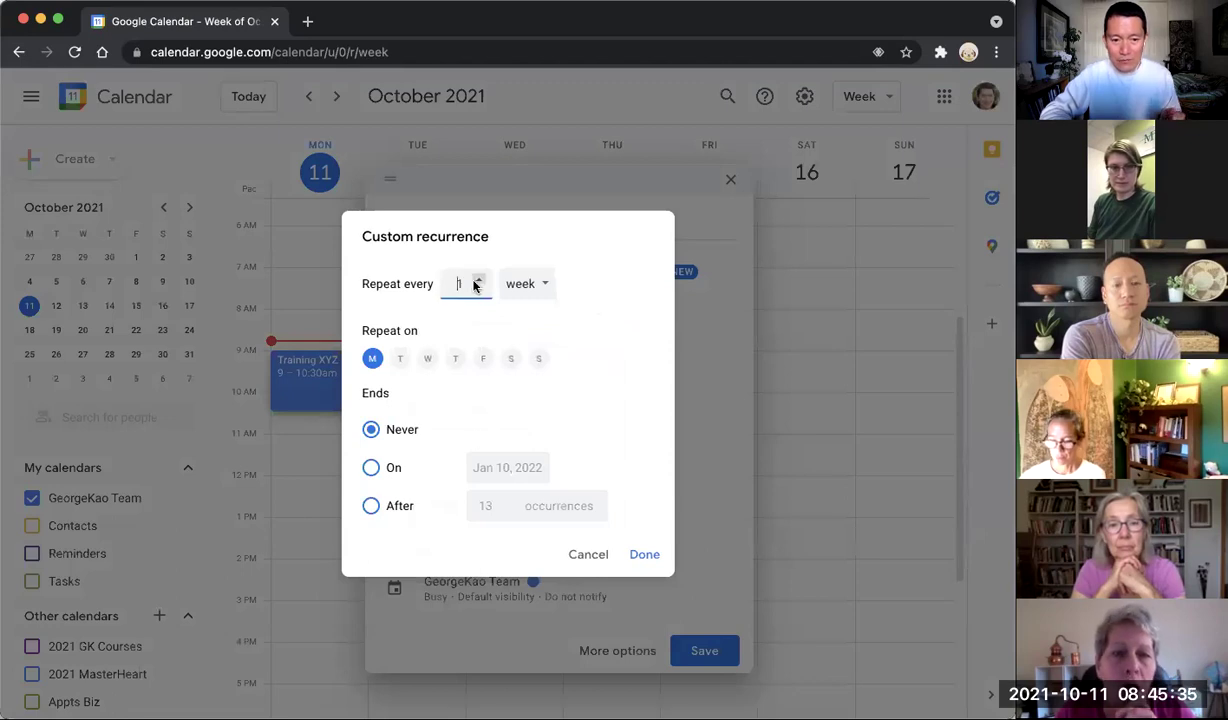
{"action": "type", "text": "2"}
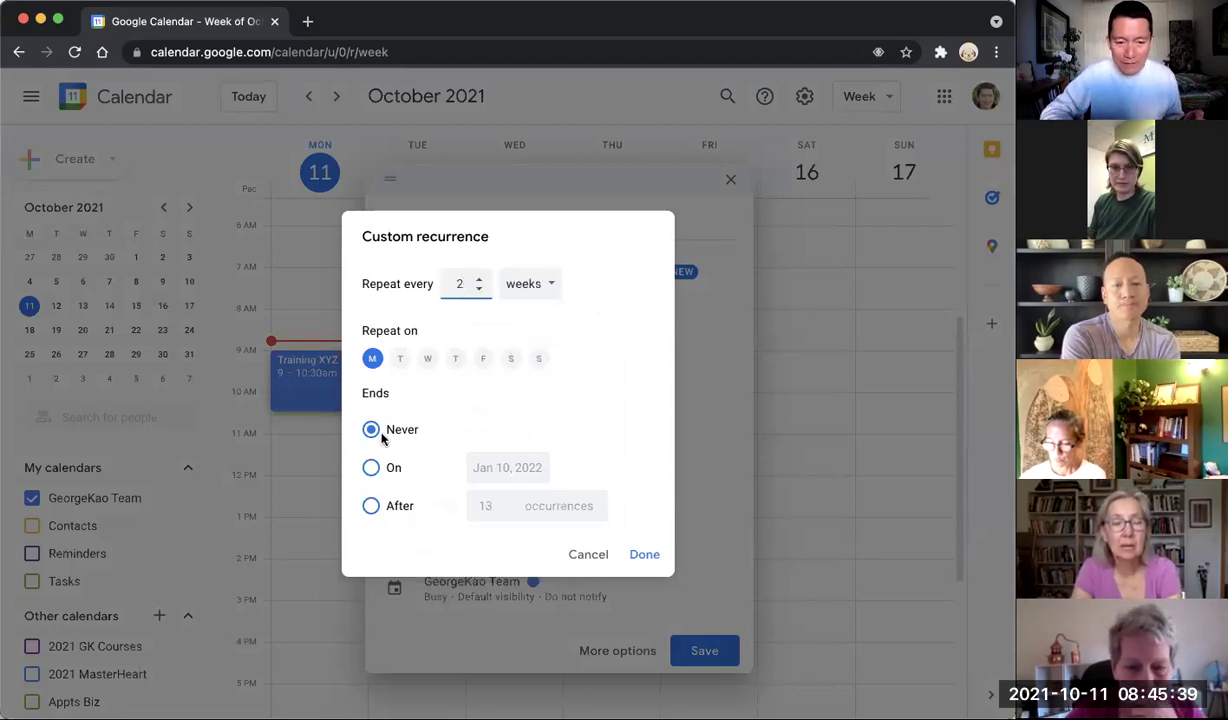
{"action": "left_click", "coordinate": [371, 507]}
{"action": "type", "text": "6"}
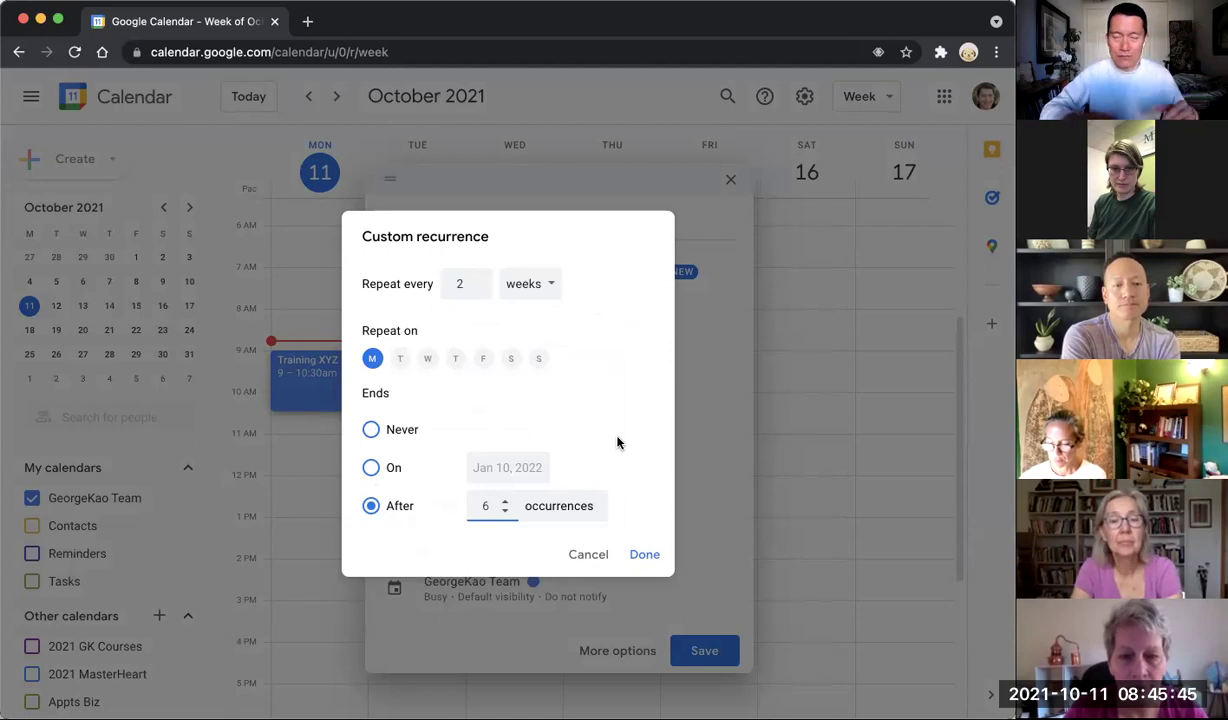
{"action": "left_click", "coordinate": [644, 555]}
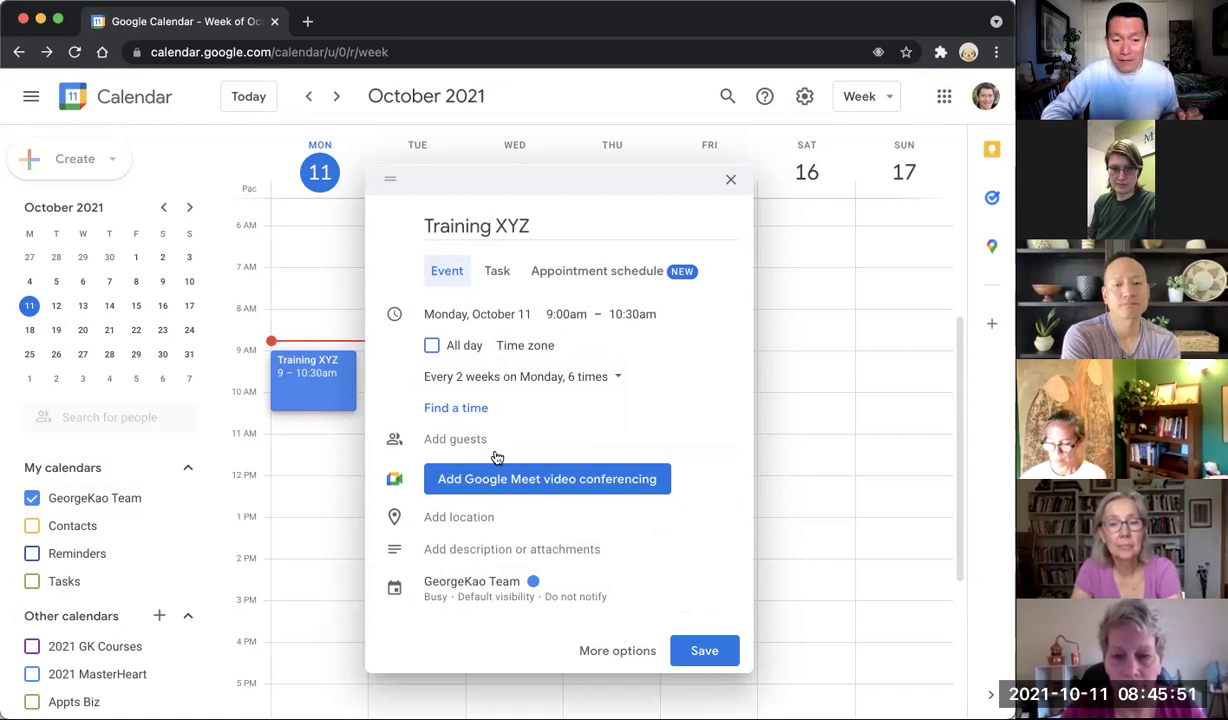
Enter the Zoom meeting URL as the event location and save the event.
{"action": "left_click", "coordinate": [494, 516]}
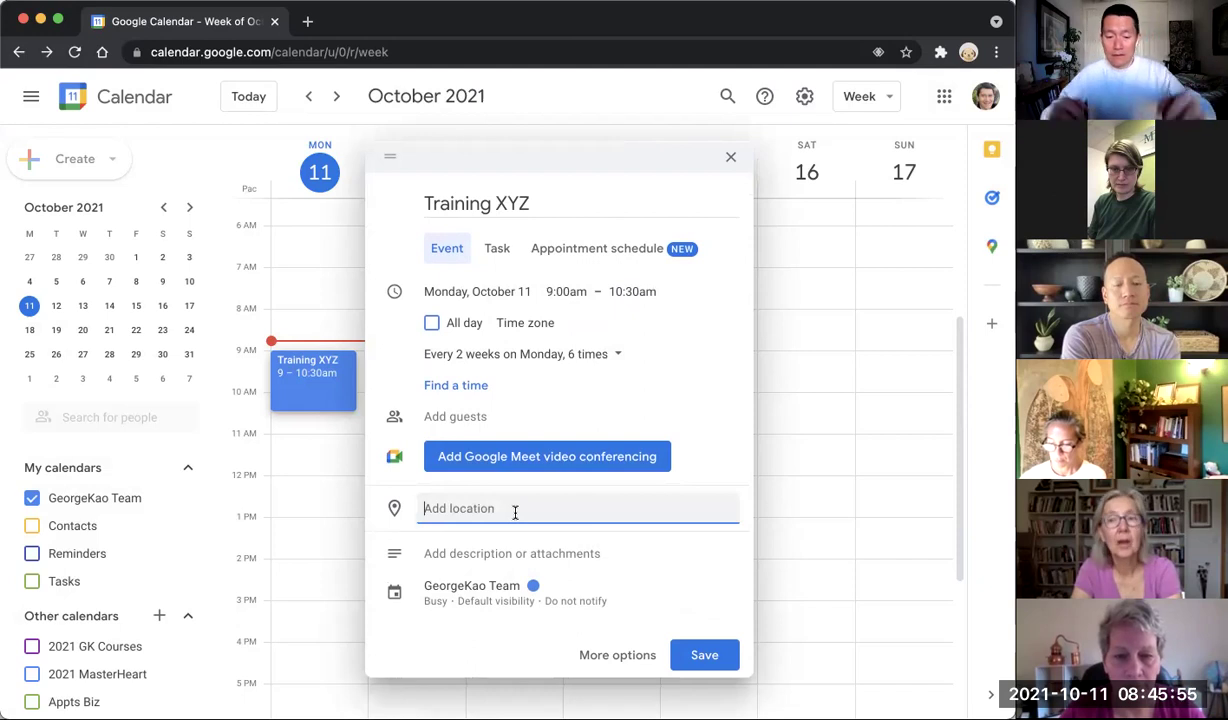
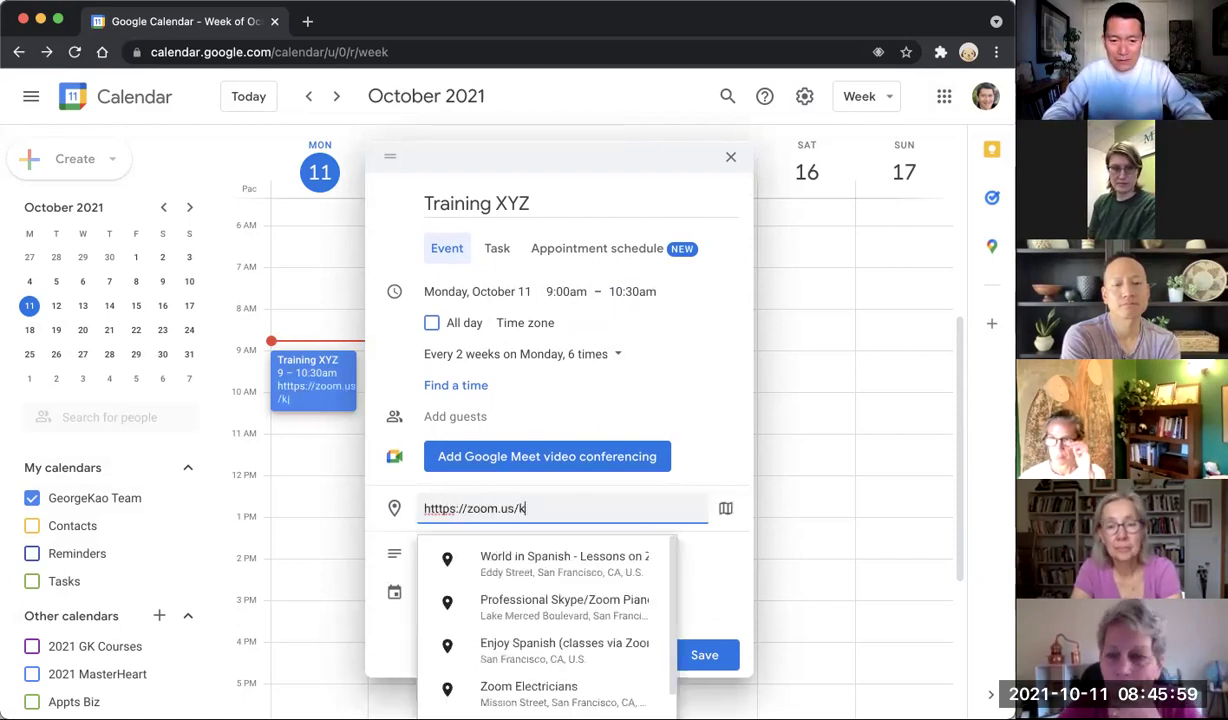
{"action": "key", "text": "BackSpace"}
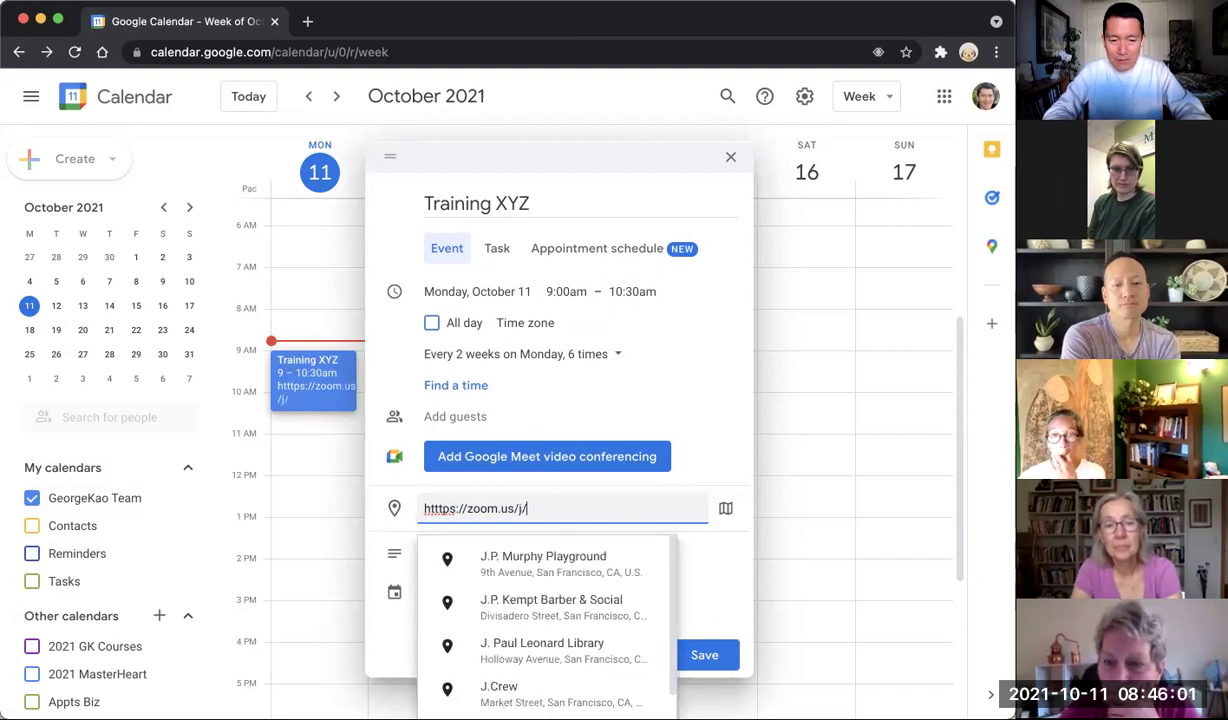
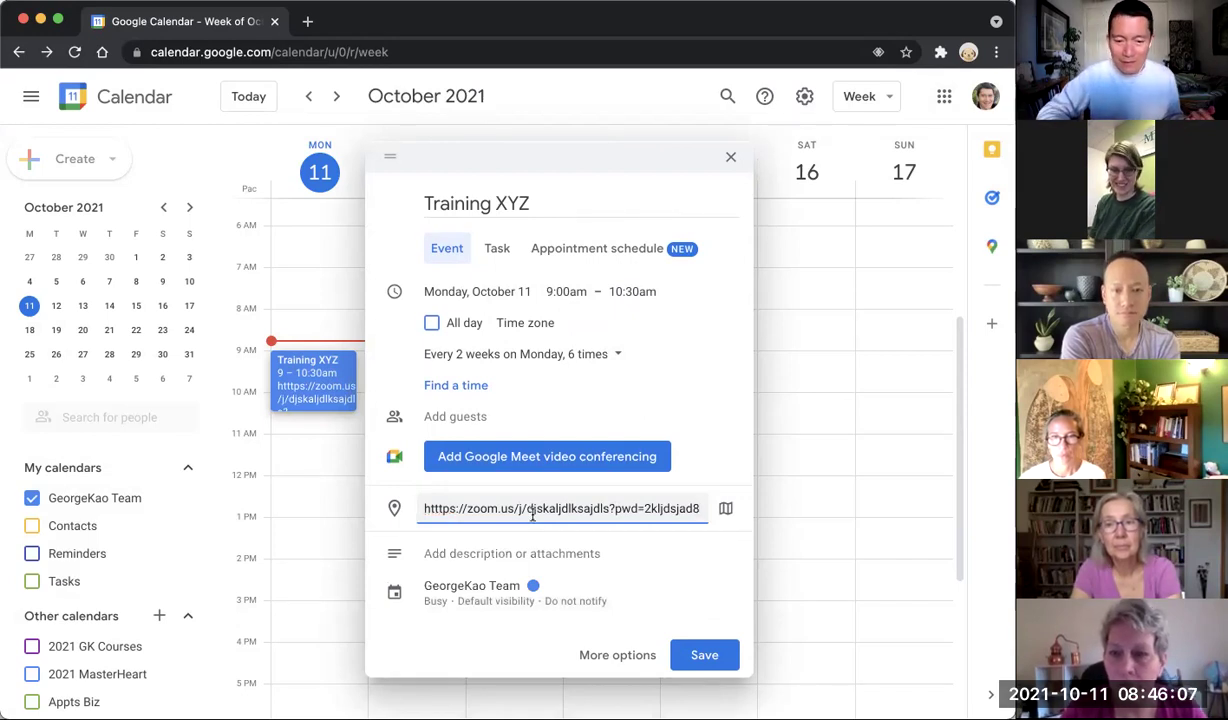
{"action": "left_click", "coordinate": [704, 655]}
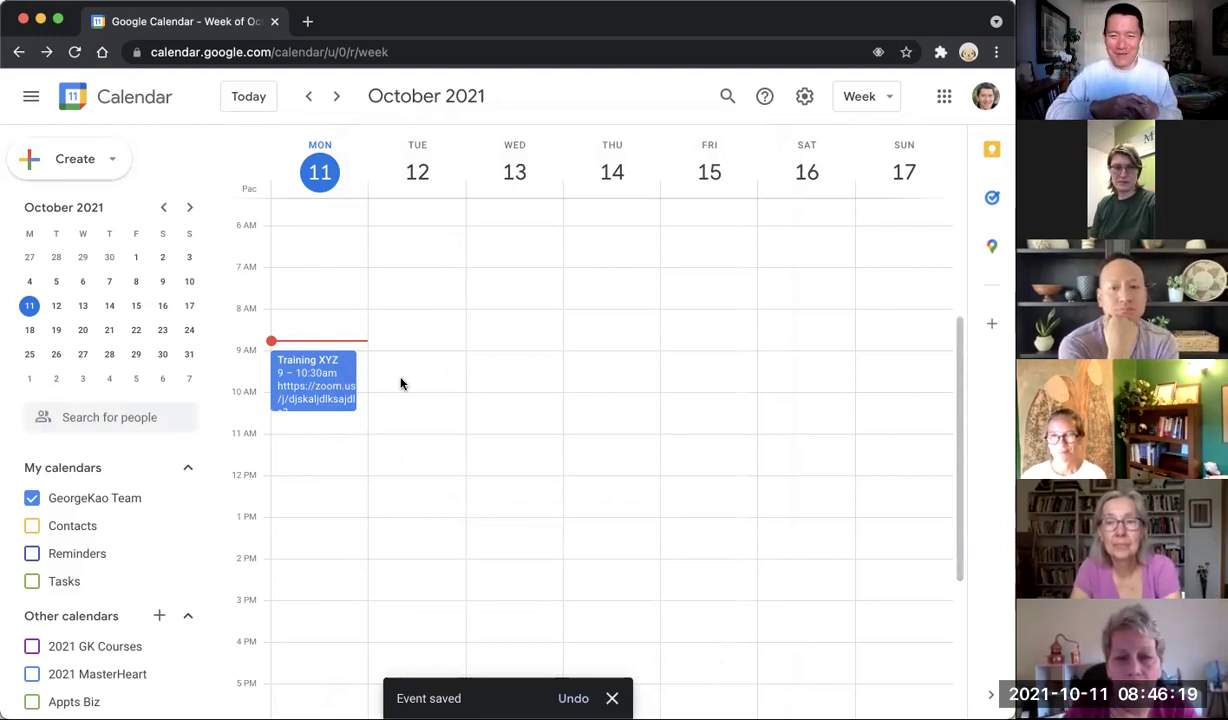
Open Training XYZ's details and test its Zoom link, closing the blocked blank page.
{"action": "left_click", "coordinate": [310, 368]}
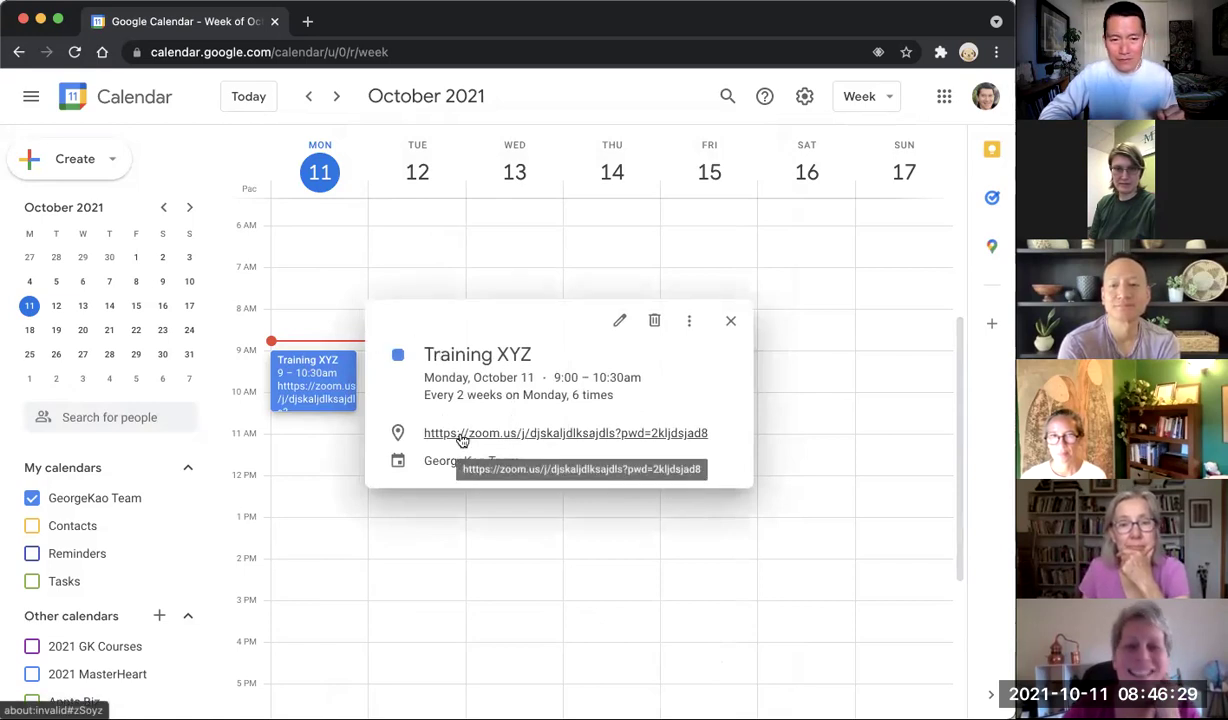
{"action": "left_click", "coordinate": [462, 436]}
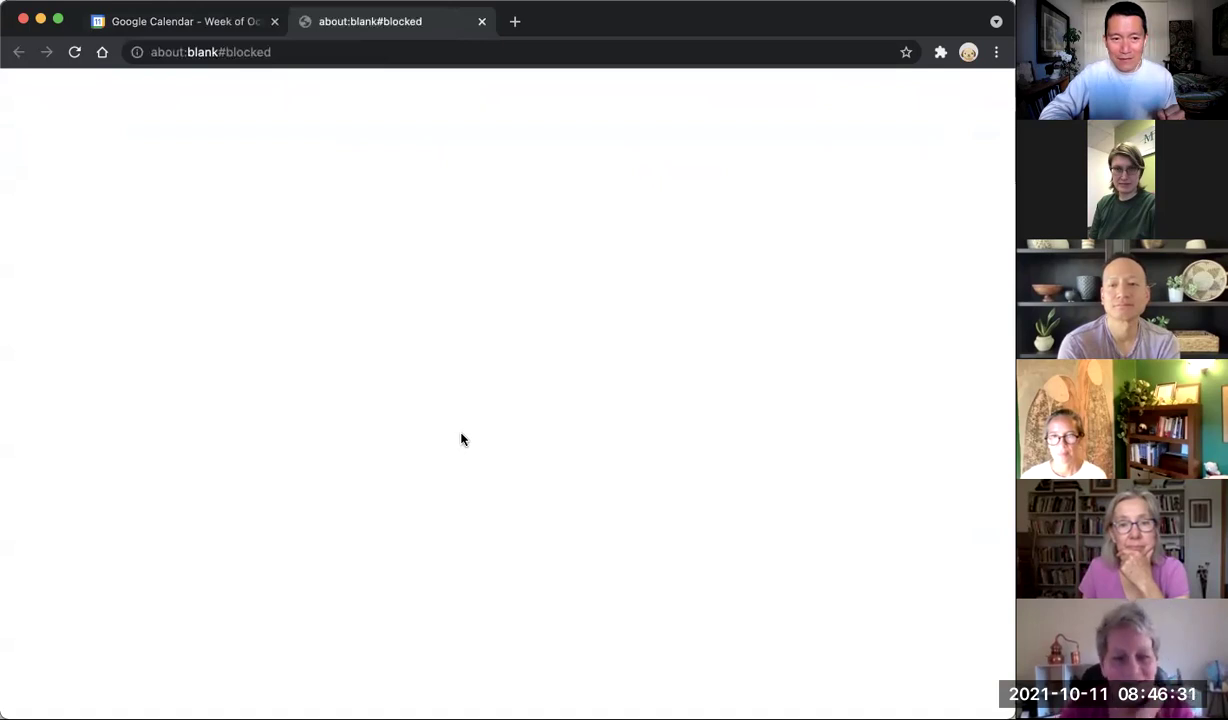
{"action": "left_click", "coordinate": [481, 22]}
Open the full event editor, back out of the recurring-save prompt, and discard the changes.
{"action": "left_click", "coordinate": [621, 322]}
{"action": "left_click", "coordinate": [76, 336]}
{"action": "left_click", "coordinate": [503, 102]}
{"action": "left_click", "coordinate": [583, 478]}
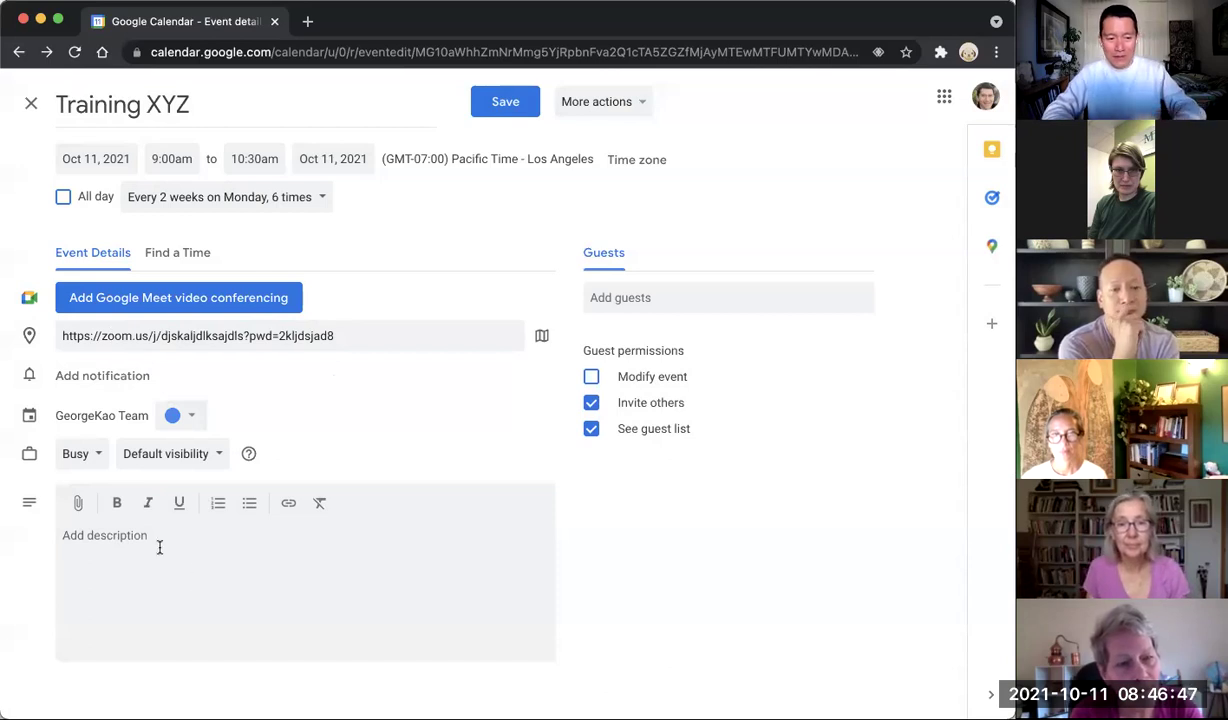
{"action": "left_click", "coordinate": [31, 104]}
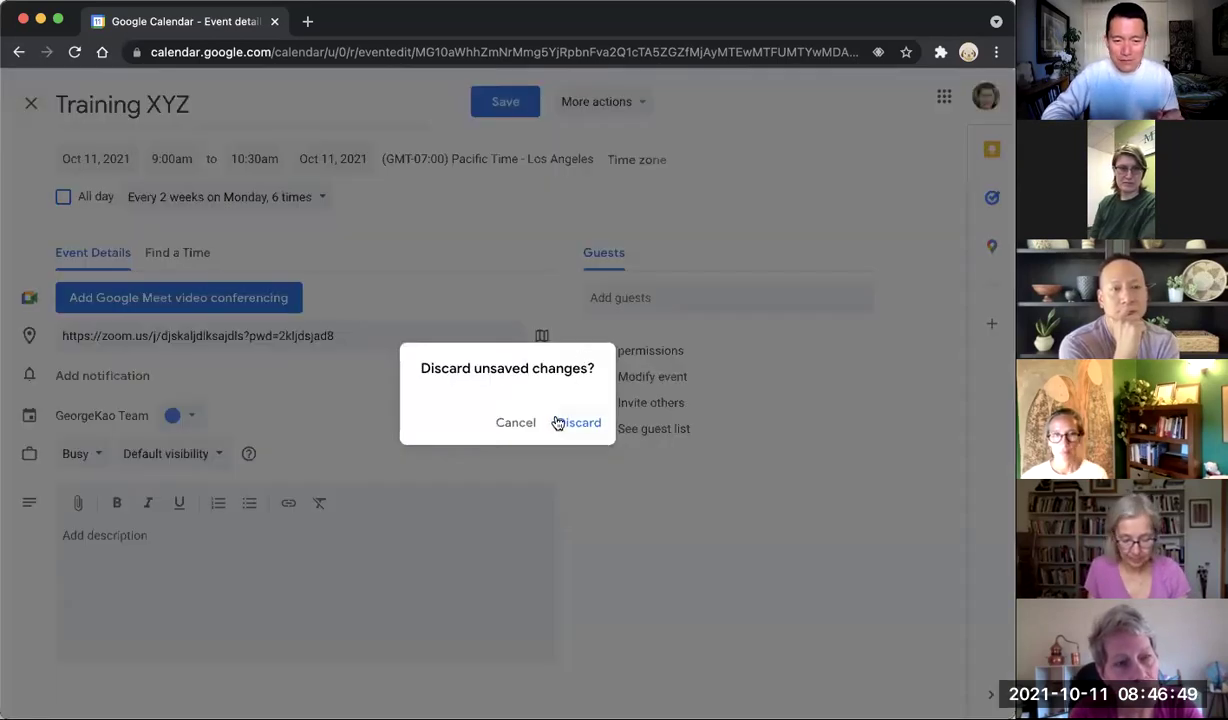
{"action": "left_click", "coordinate": [563, 420]}
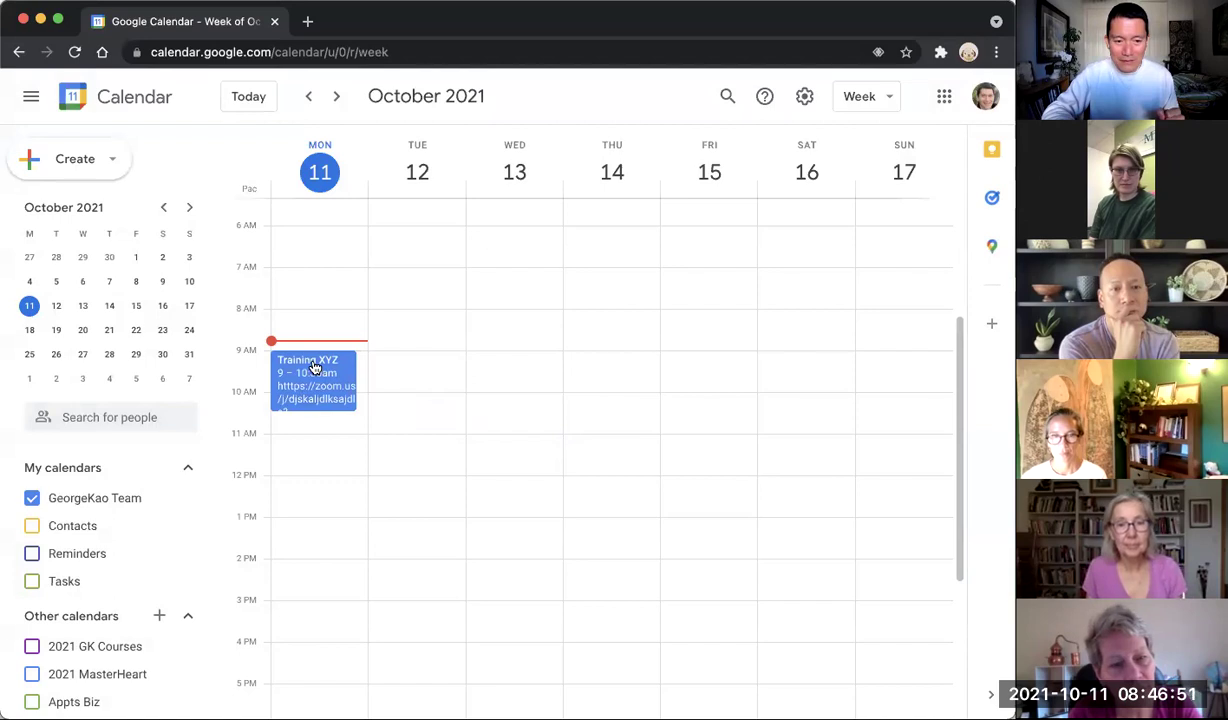
Open Training XYZ in the full editor and type a two-line sample description.
{"action": "left_click", "coordinate": [323, 384]}
{"action": "left_click", "coordinate": [620, 322]}
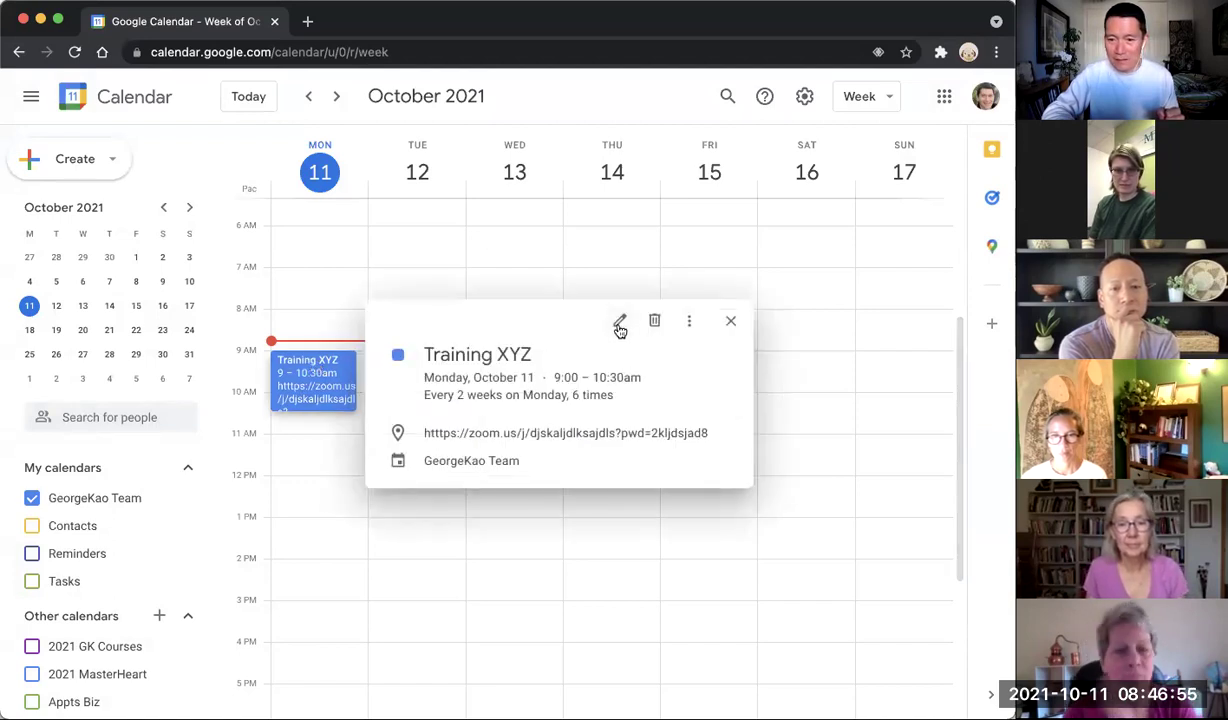
{"action": "left_click", "coordinate": [79, 336]}
{"action": "key", "text": "BackSpace"}
{"action": "left_click", "coordinate": [214, 535]}
{"action": "type", "text": "djkslajdls"}
{"action": "key", "text": "Return"}
{"action": "type", "text": "djskaljdklasdas"}
{"action": "key", "text": "Return"}
{"action": "double_click", "coordinate": [91, 535]}
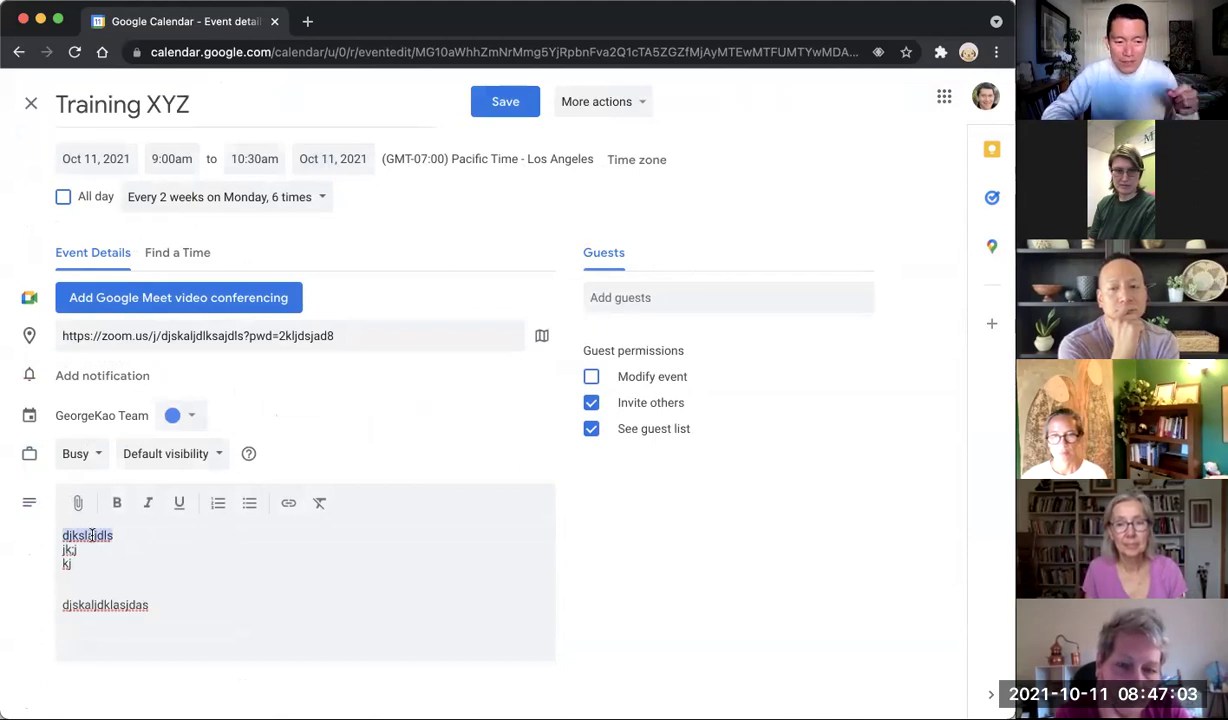
{"action": "left_click", "coordinate": [288, 503]}
{"action": "type", "text": "https:/"}
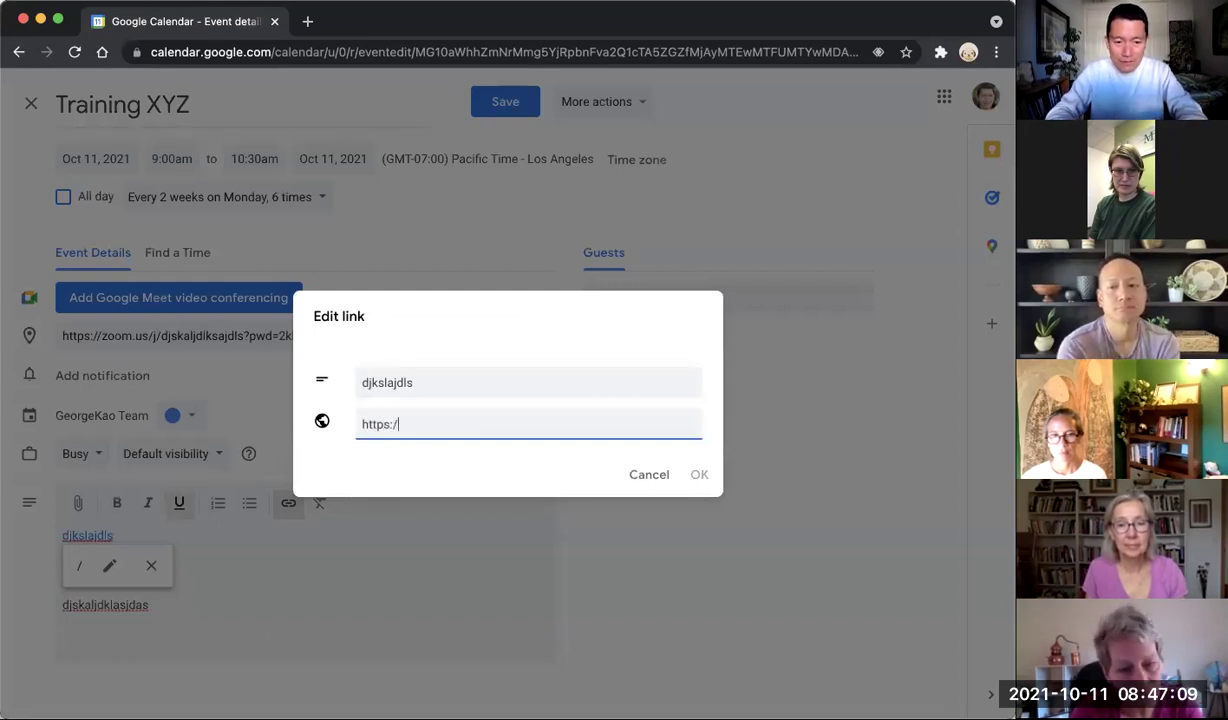
{"action": "type", "text": "/www.georgekao.com"}
{"action": "key", "text": "Return"}
{"action": "left_click", "coordinate": [199, 591]}
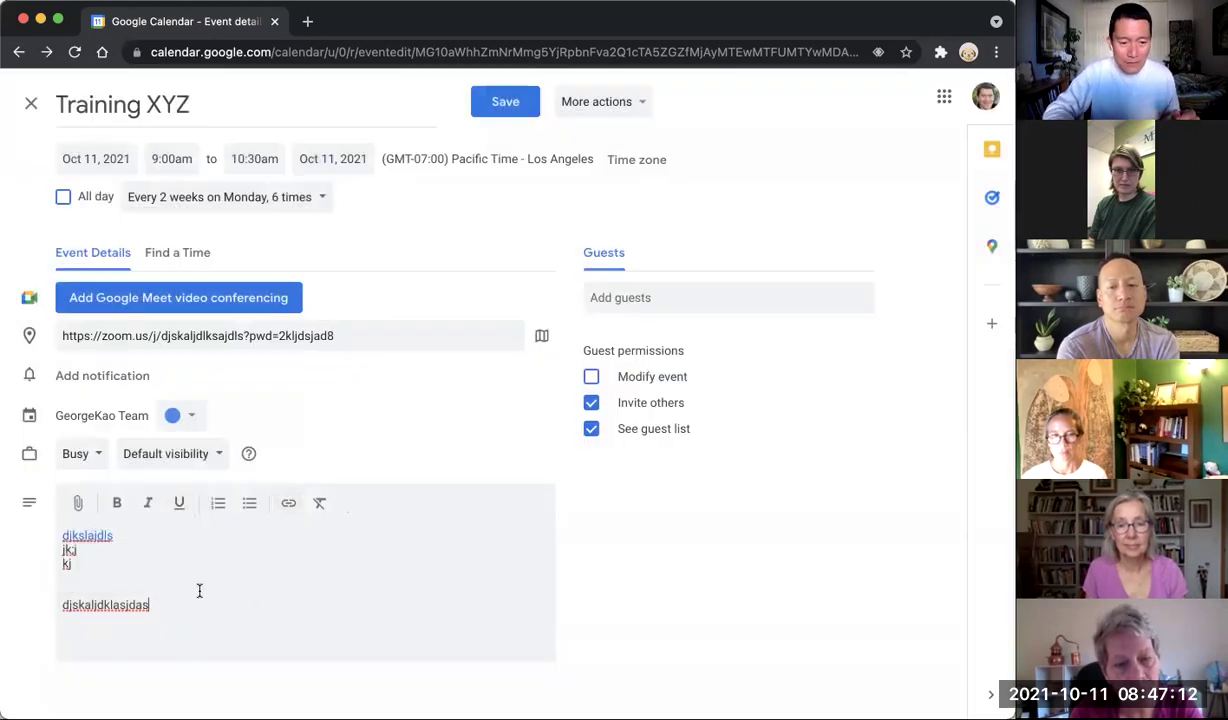
{"action": "left_click", "coordinate": [79, 537]}
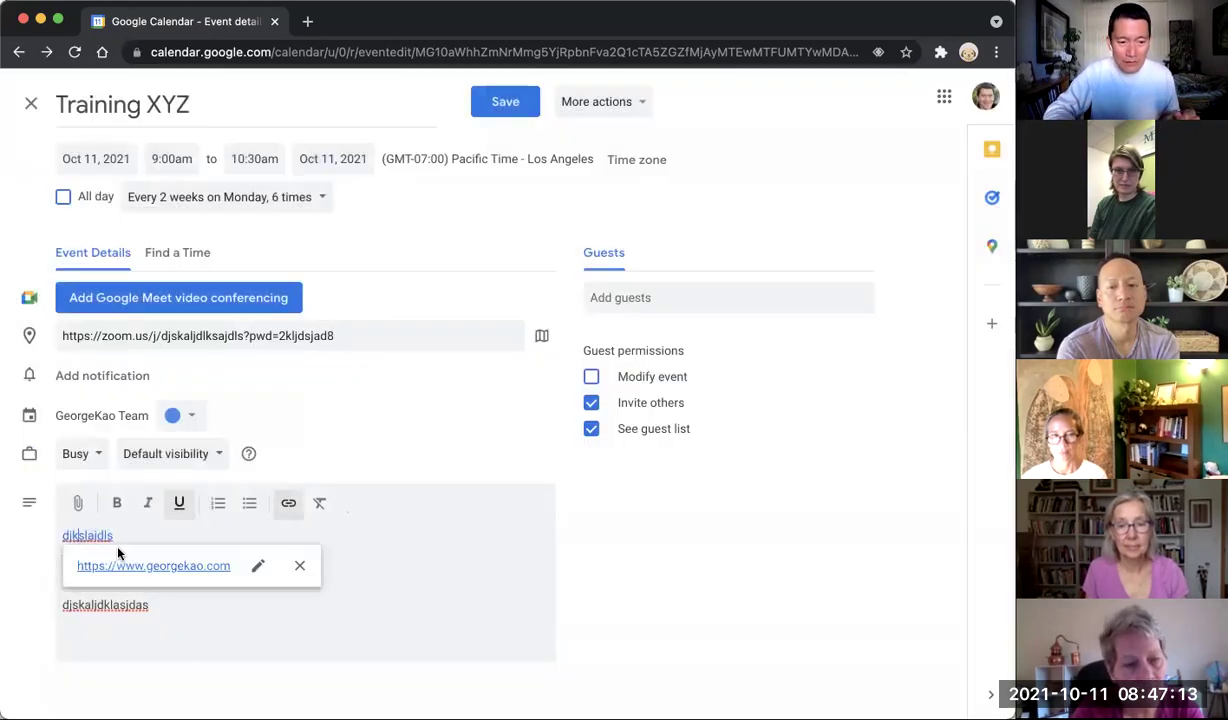
{"action": "left_click", "coordinate": [291, 624]}
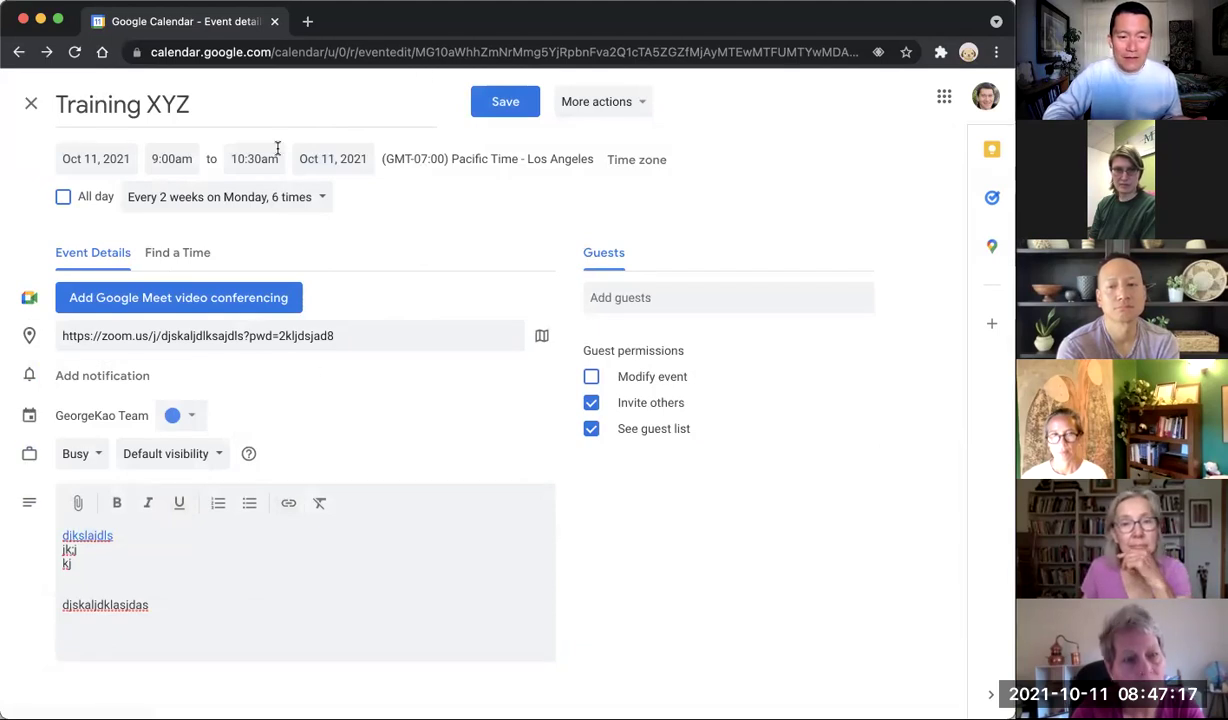
Save the event, applying the change to this and following events.
{"action": "left_click", "coordinate": [510, 106]}
{"action": "left_click", "coordinate": [440, 392]}
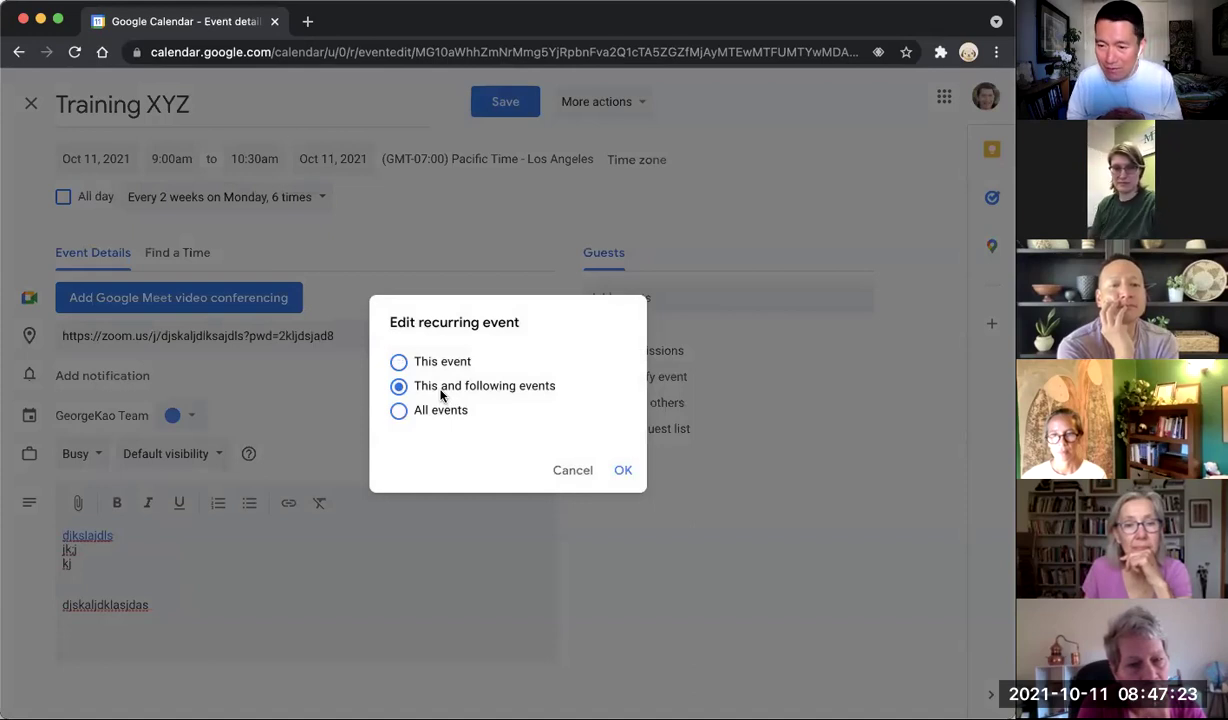
{"action": "left_click", "coordinate": [622, 471]}
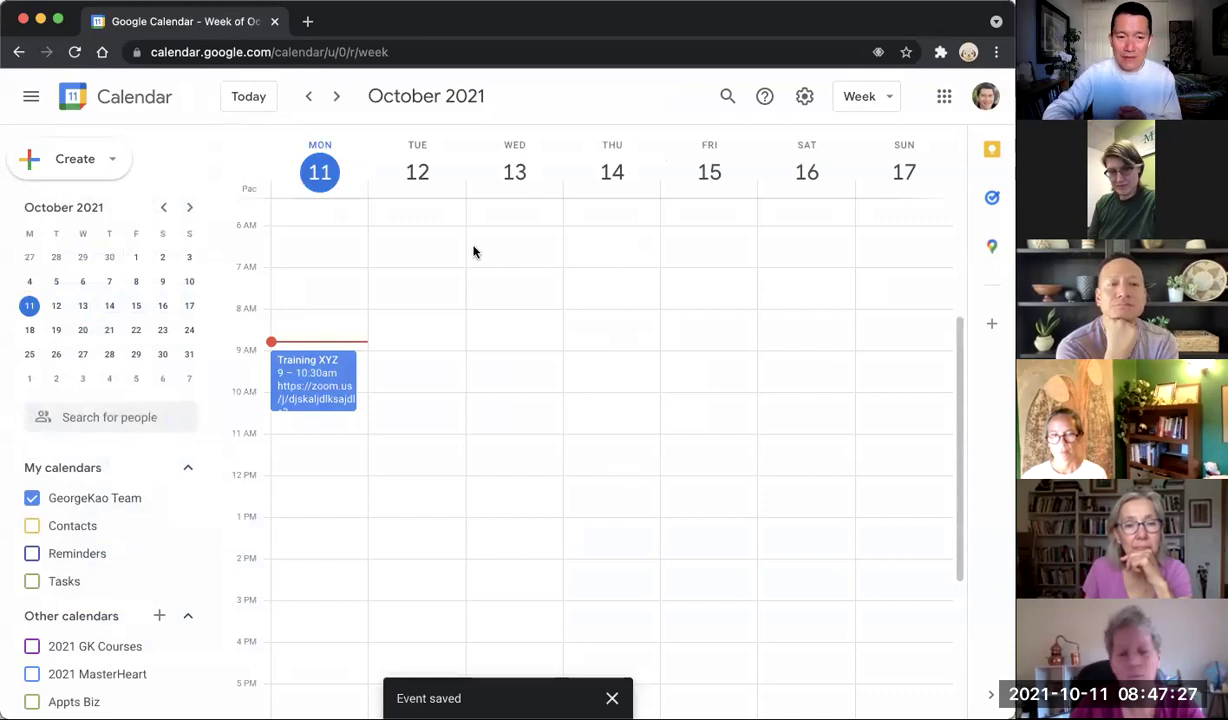
{"action": "left_click", "coordinate": [300, 376]}
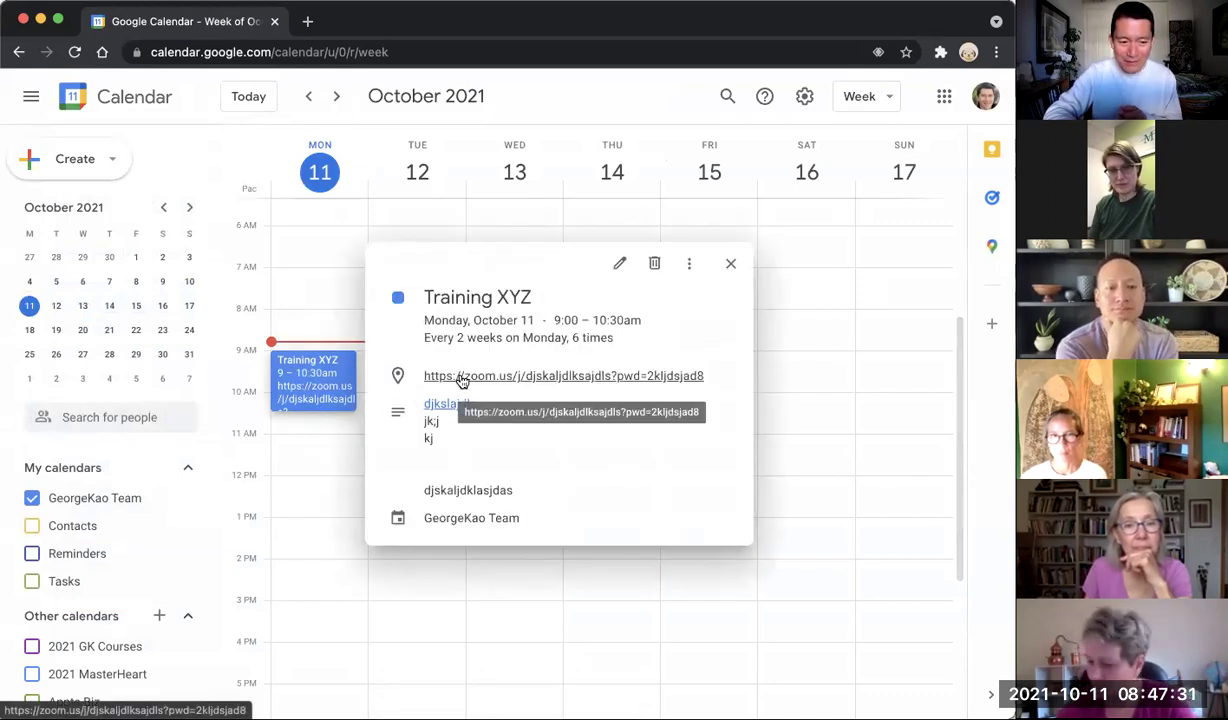
{"action": "left_click", "coordinate": [462, 378]}
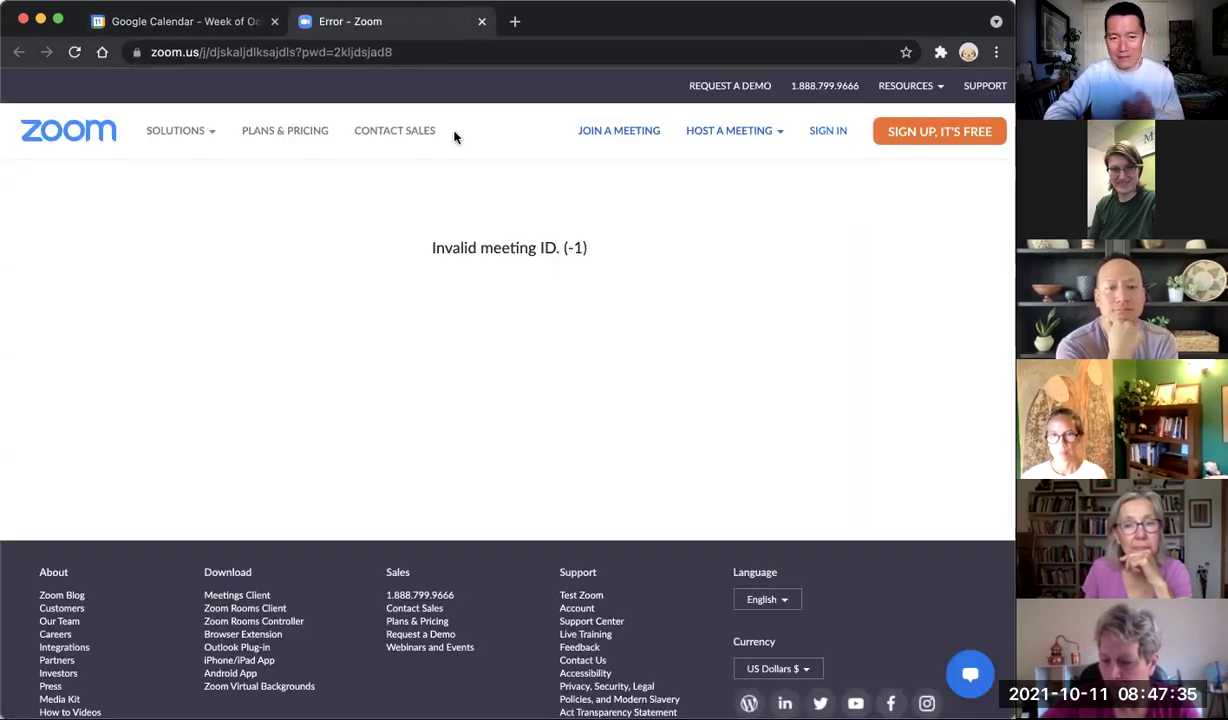
{"action": "left_click", "coordinate": [479, 24]}
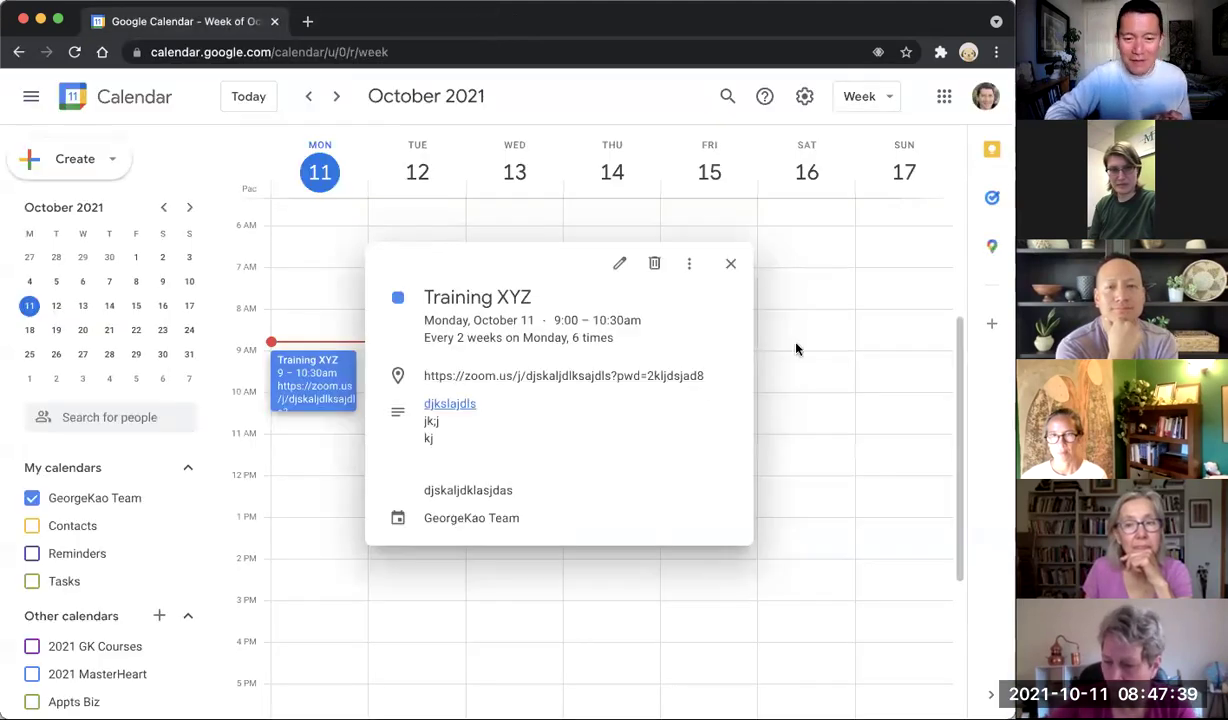
{"action": "left_click", "coordinate": [631, 104]}
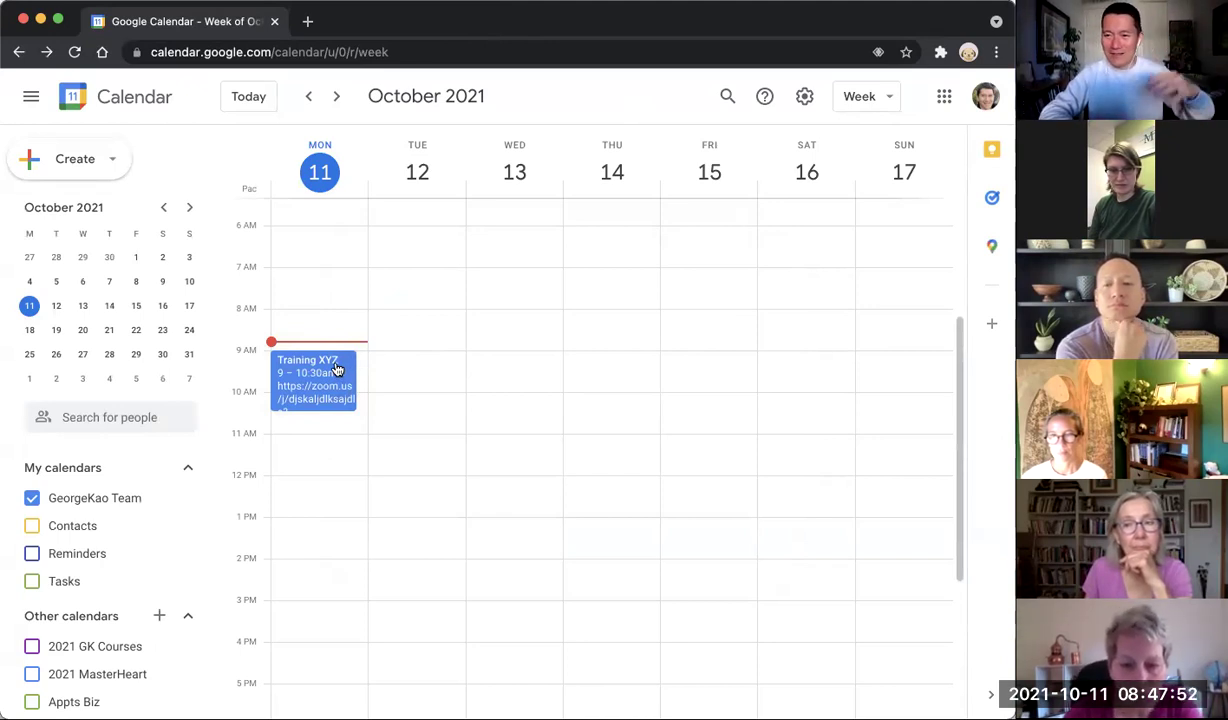
Change the start time to 6pm so it runs 6:00–7:30pm, saving for this and following events.
{"action": "left_click", "coordinate": [336, 369]}
{"action": "left_click", "coordinate": [617, 266]}
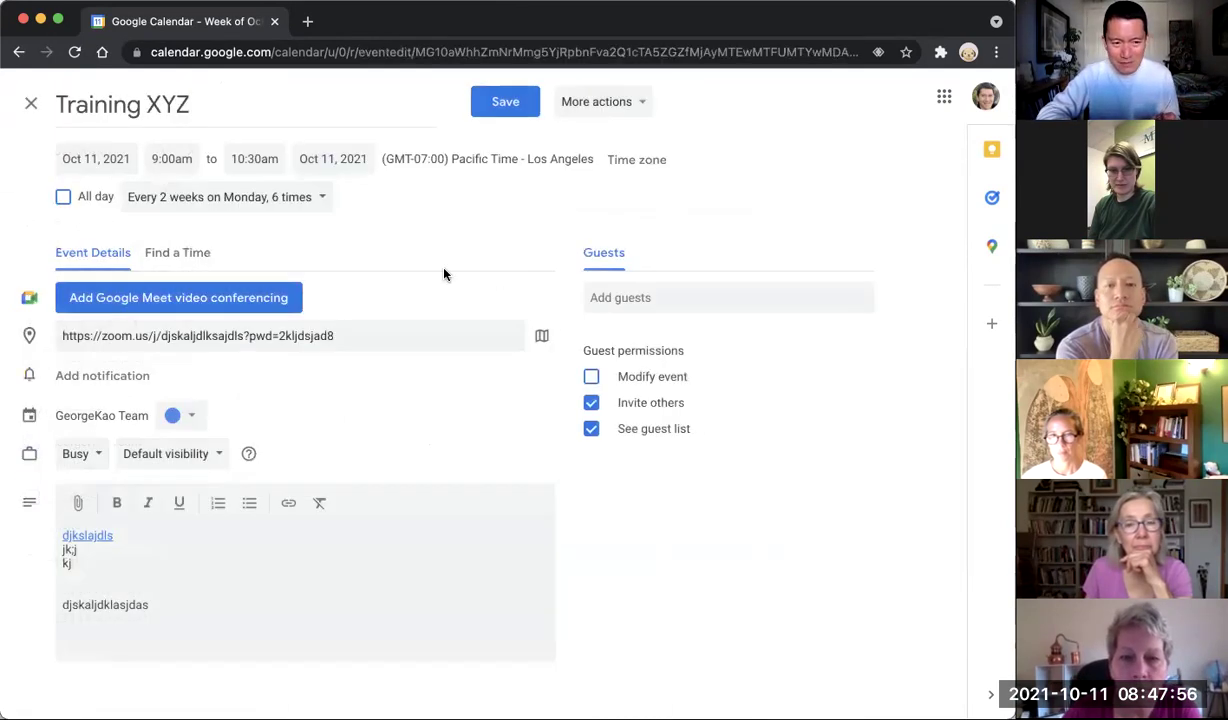
{"action": "left_click", "coordinate": [177, 158]}
{"action": "type", "text": "6pm"}
{"action": "key", "text": "Tab"}
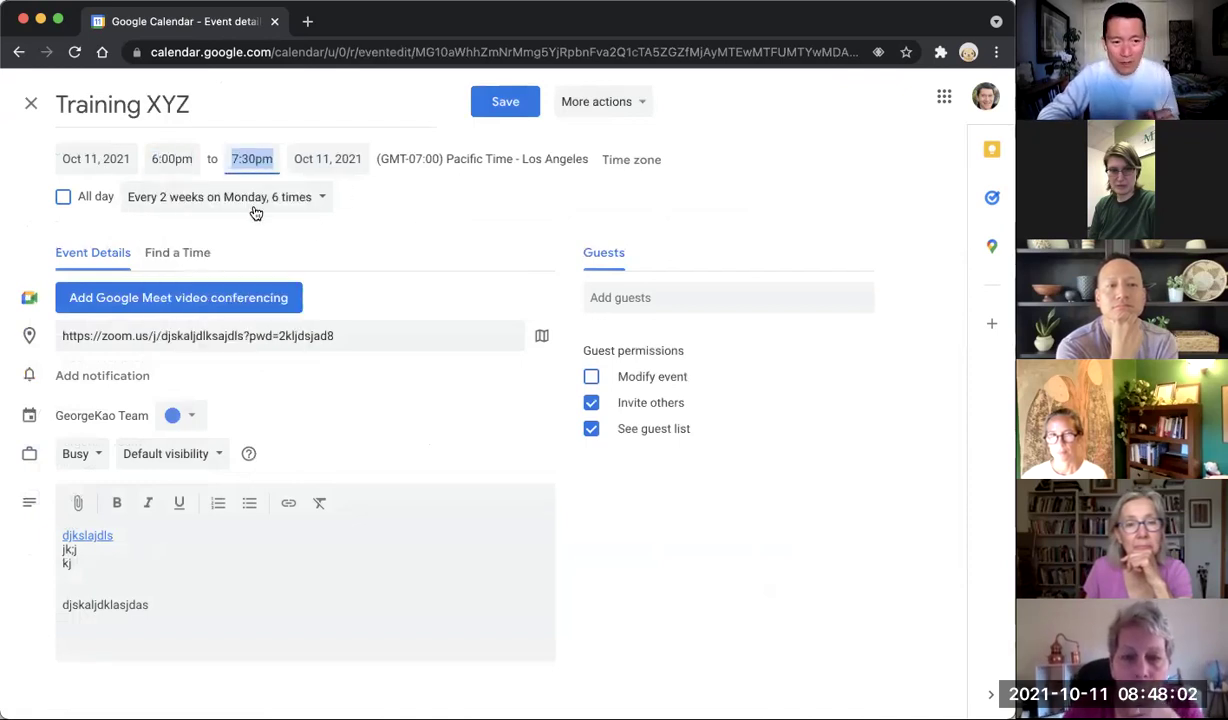
{"action": "left_click", "coordinate": [505, 112]}
{"action": "left_click", "coordinate": [518, 387]}
{"action": "left_click", "coordinate": [622, 472]}
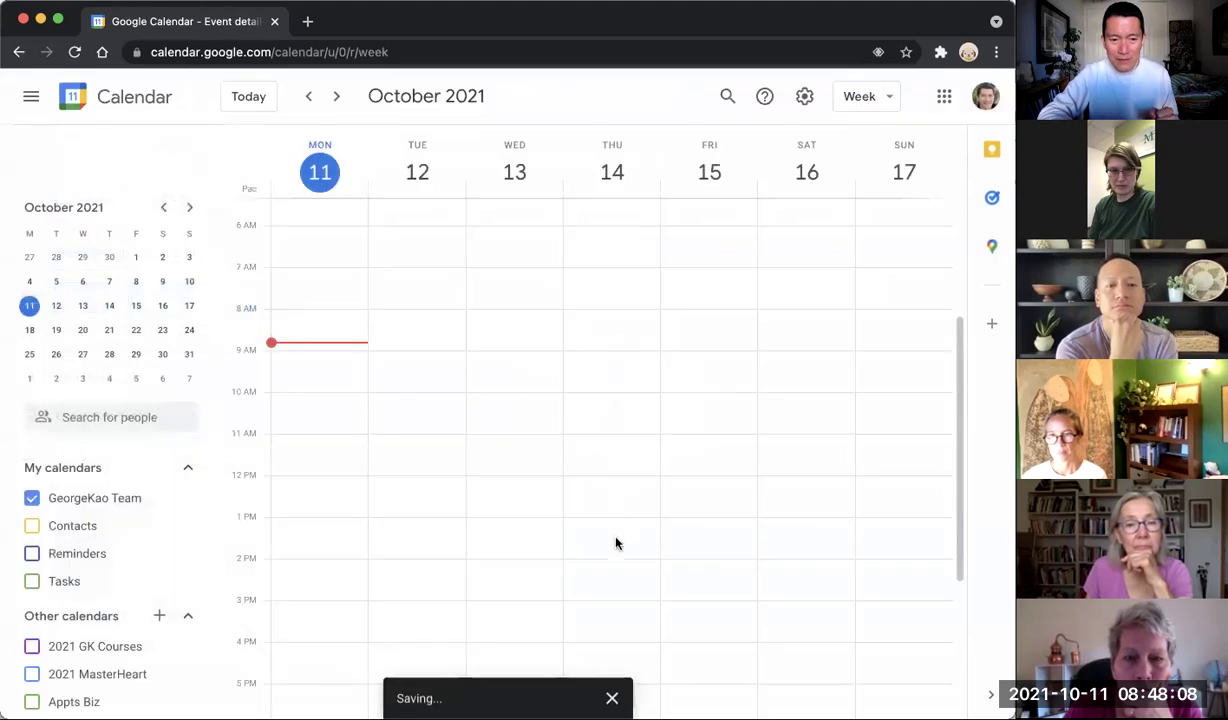
Scroll to the evening hours and advance four weeks to November 8–14, 2021.
{"action": "scroll", "coordinate": [646, 550], "scroll_direction": "down", "scroll_amount": 5}
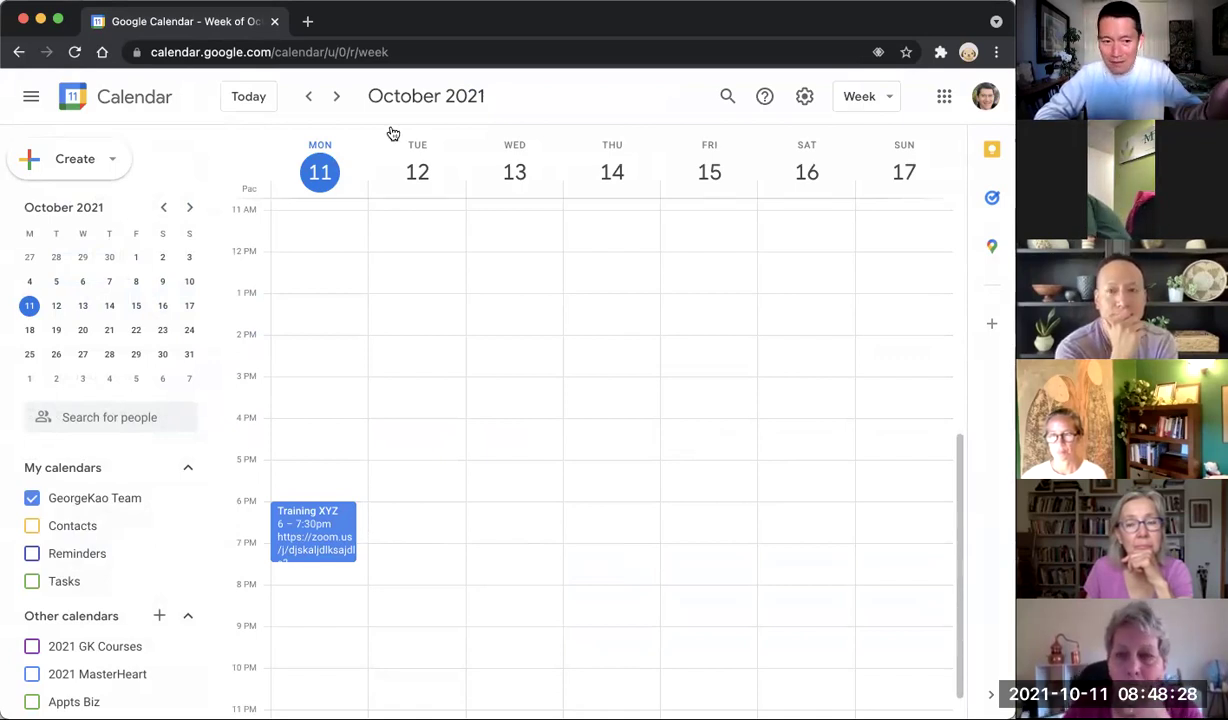
{"action": "left_click", "coordinate": [338, 96]}
{"action": "left_click", "coordinate": [340, 96]}
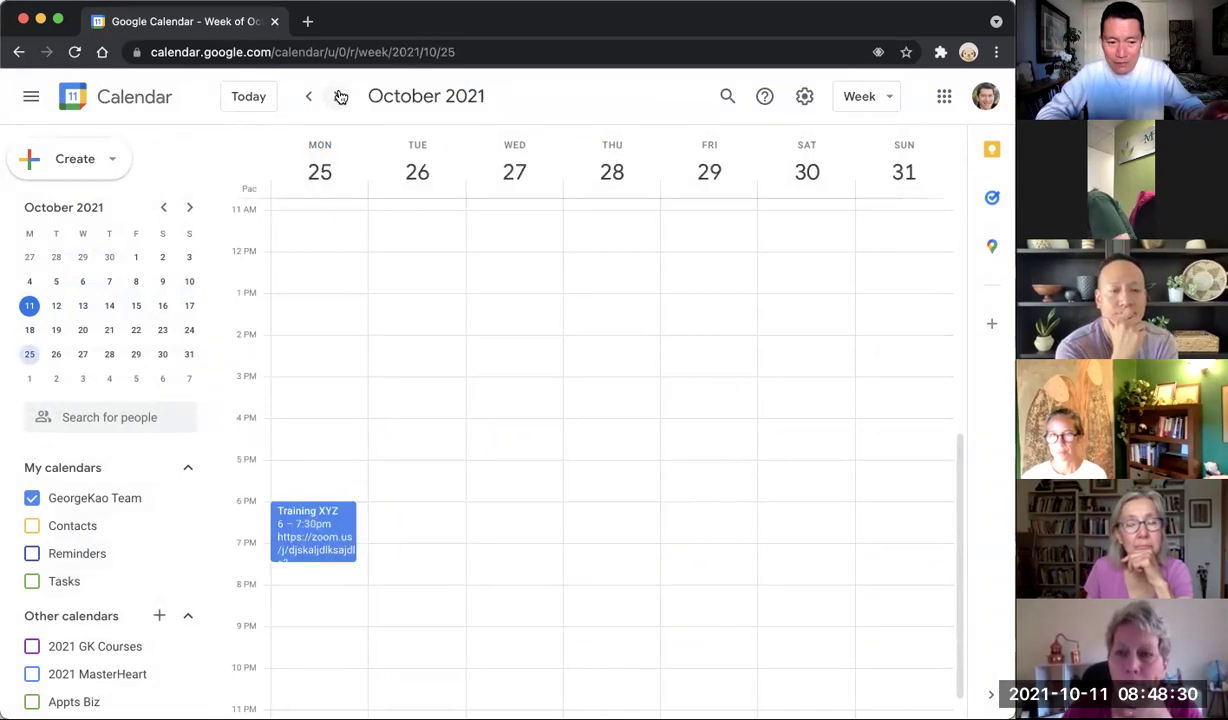
{"action": "left_click", "coordinate": [340, 96]}
{"action": "left_click", "coordinate": [338, 96]}
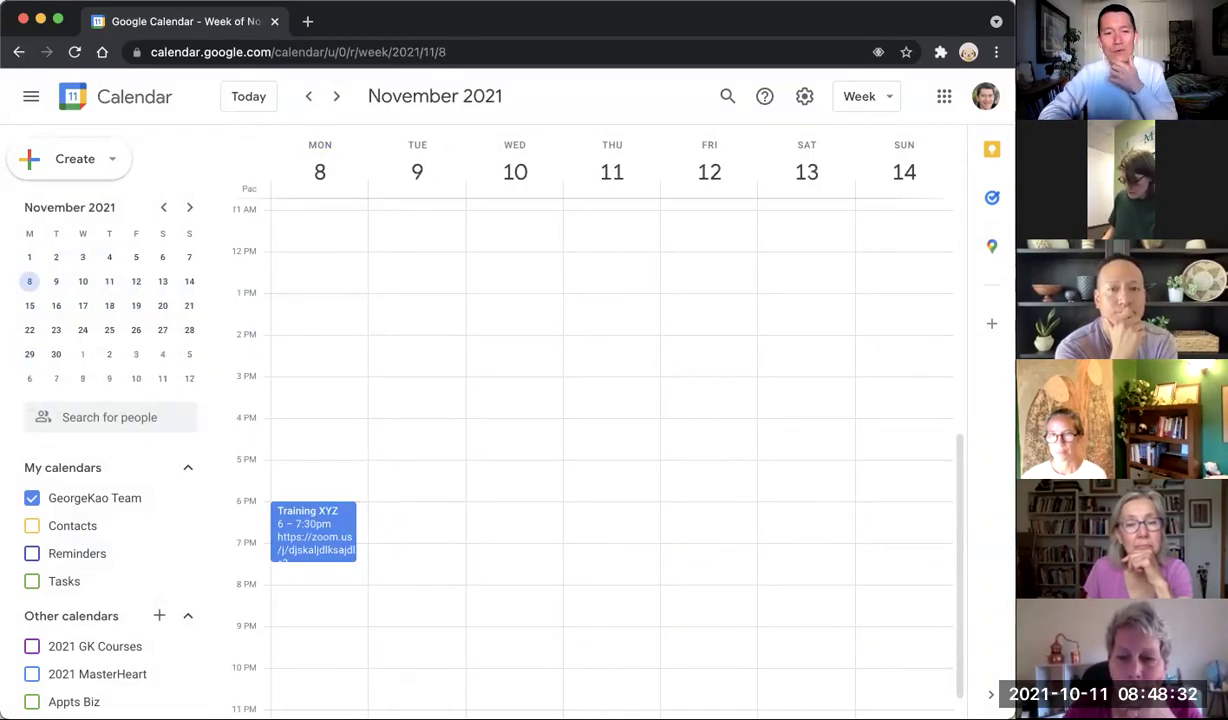